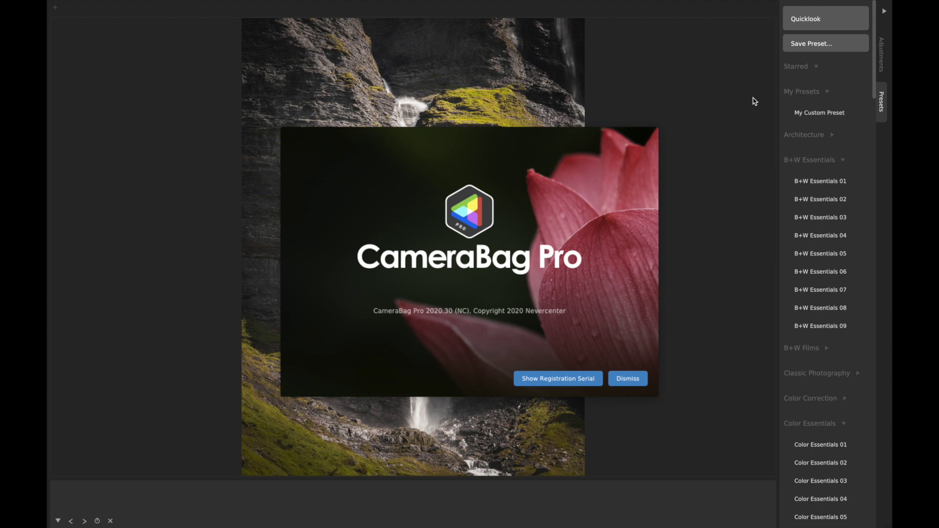
Switch the right panel from presets to the Adjustments list and scroll down to Photographic
left_click(883, 61)
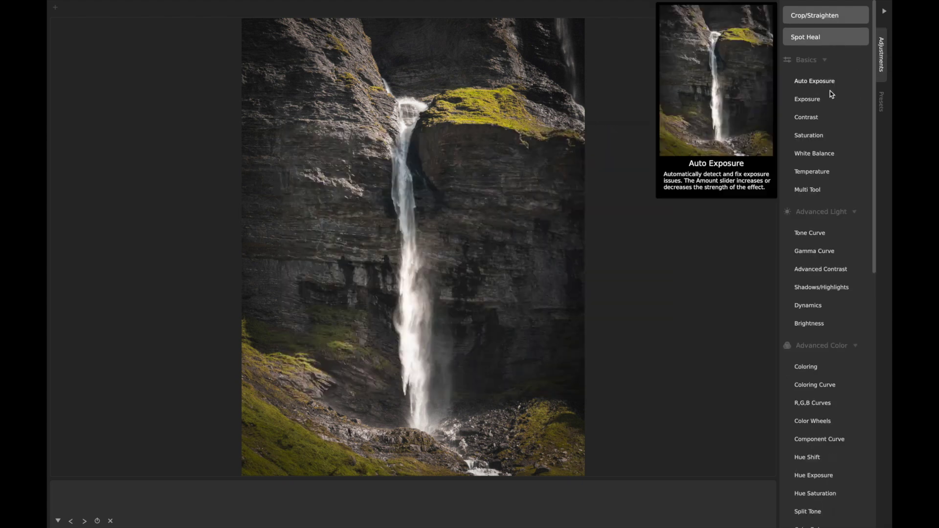
scroll(822, 190, "down", 5)
scroll(821, 188, "down", 3)
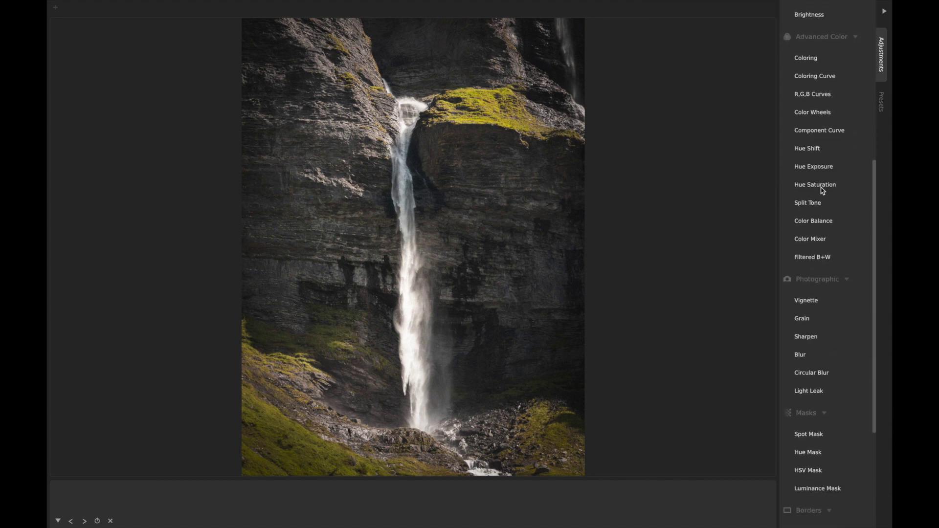
mouse_move(810, 301)
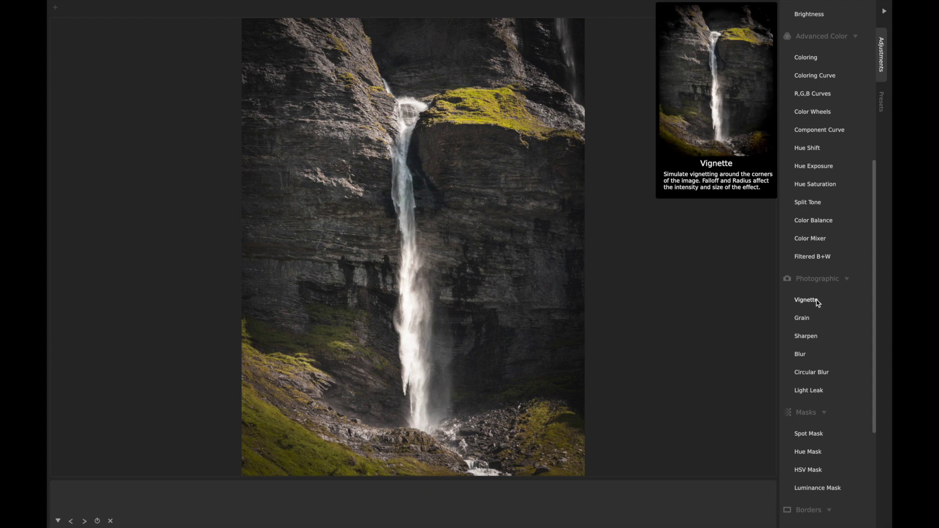
Add a Vignette, set its Radius to 1.20, and keep its centre on the waterfall
left_click(812, 300)
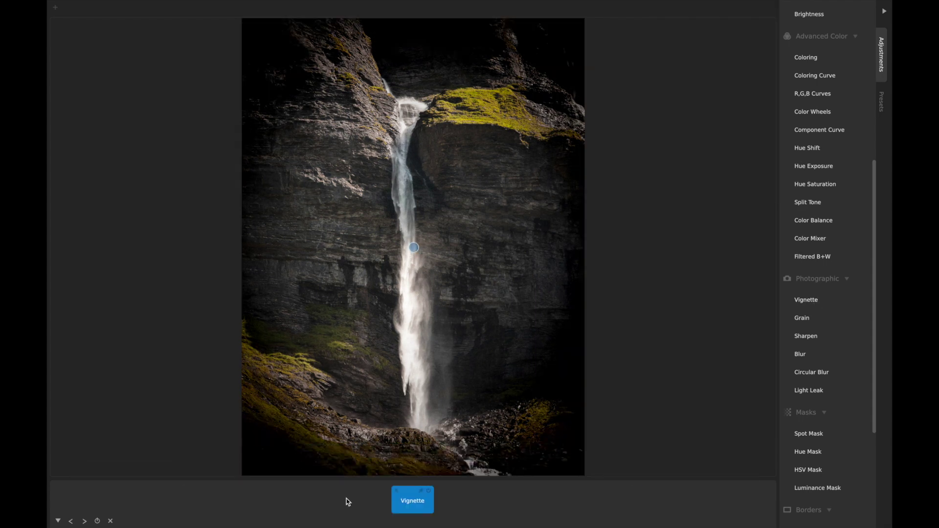
left_click(482, 498)
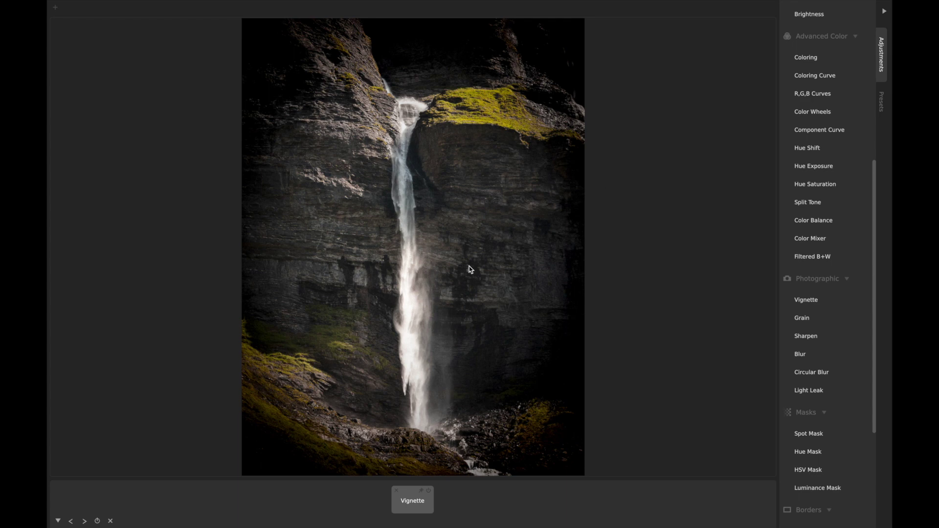
left_click(421, 510)
mouse_move(641, 459)
left_mouse_down()
mouse_move(612, 457)
mouse_move(682, 451)
mouse_move(661, 451)
left_mouse_up()
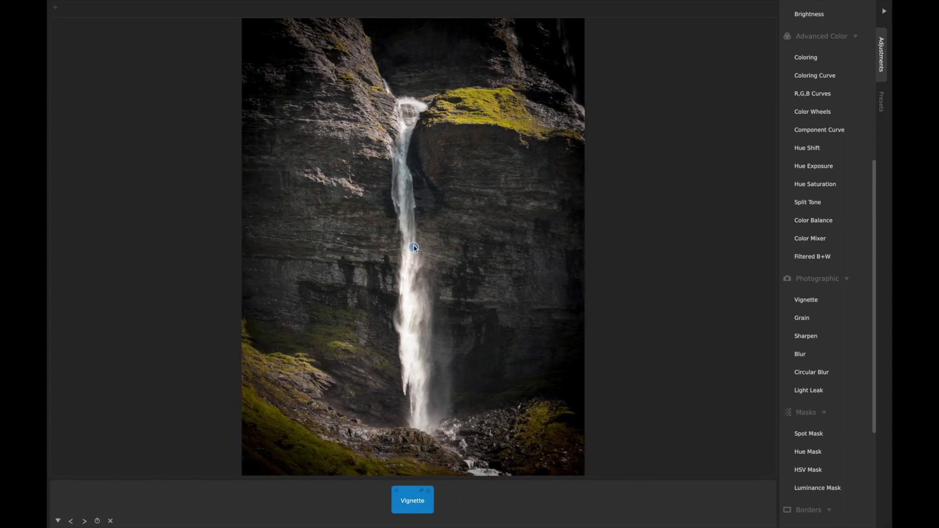
left_click_drag(415, 250, 524, 305)
left_click_drag(528, 240, 412, 224)
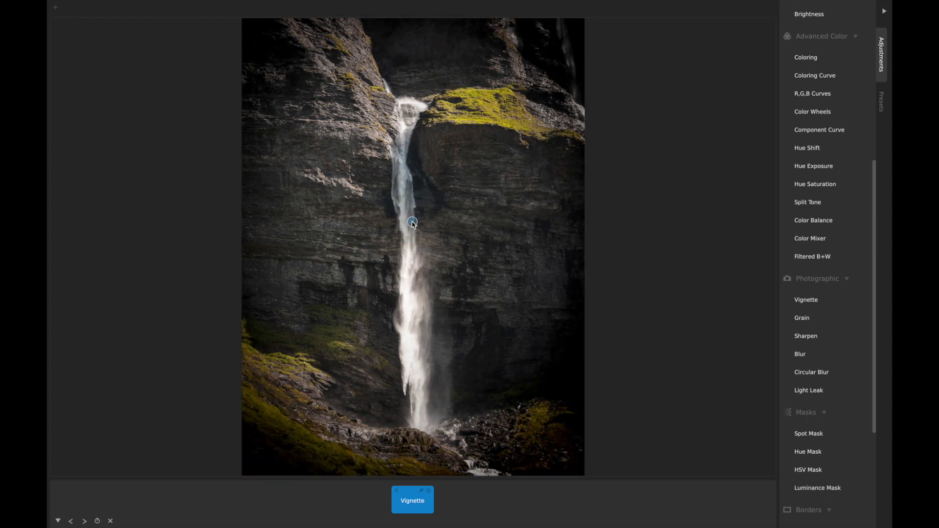
Delete the Vignette and add a trial Circular Blur, showing its centre point
left_click(397, 491)
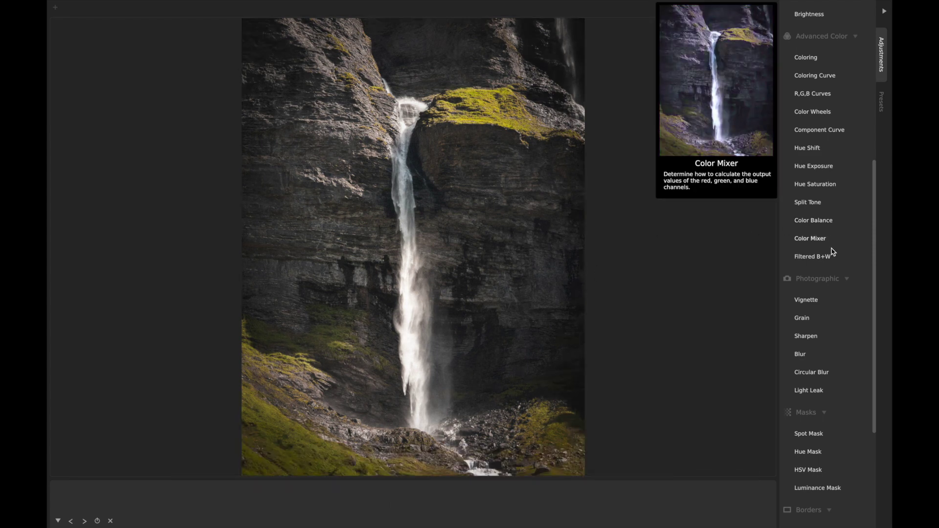
left_click(808, 374)
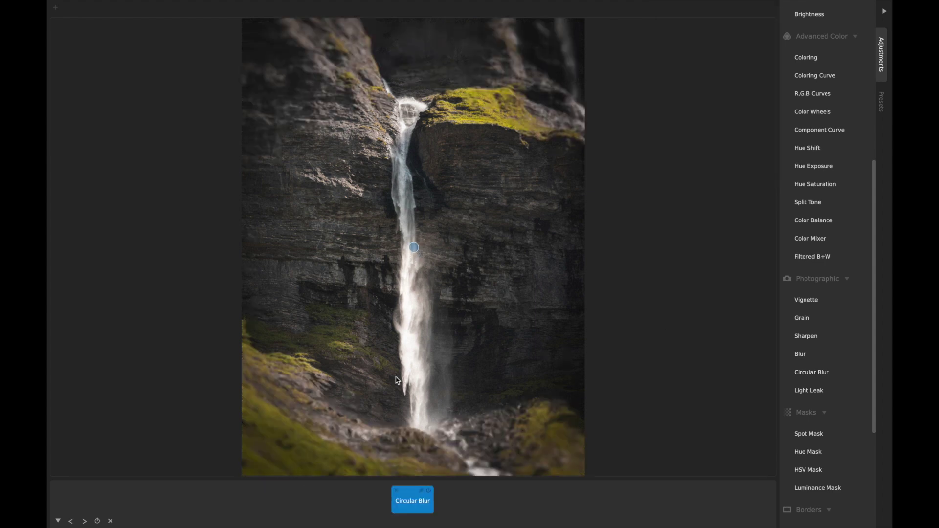
left_click(426, 509)
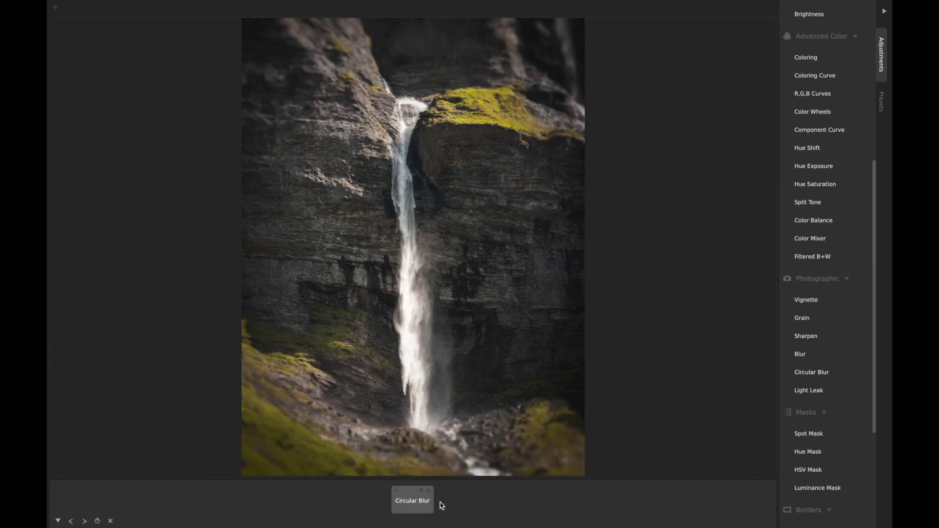
left_click(423, 507)
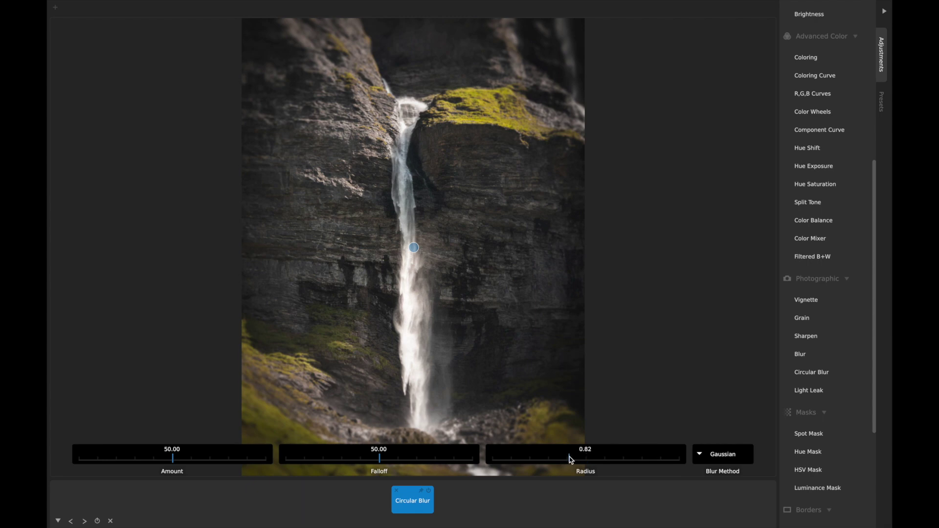
left_click(463, 505)
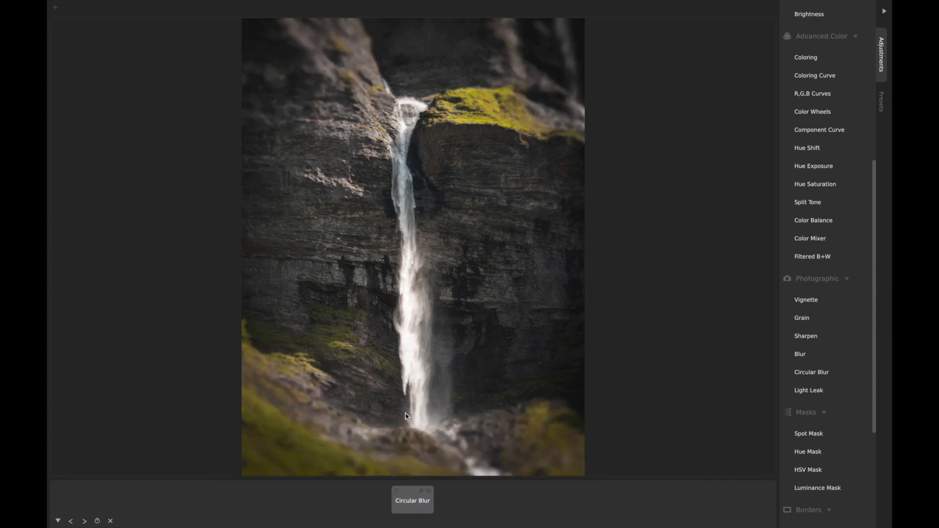
left_click(423, 508)
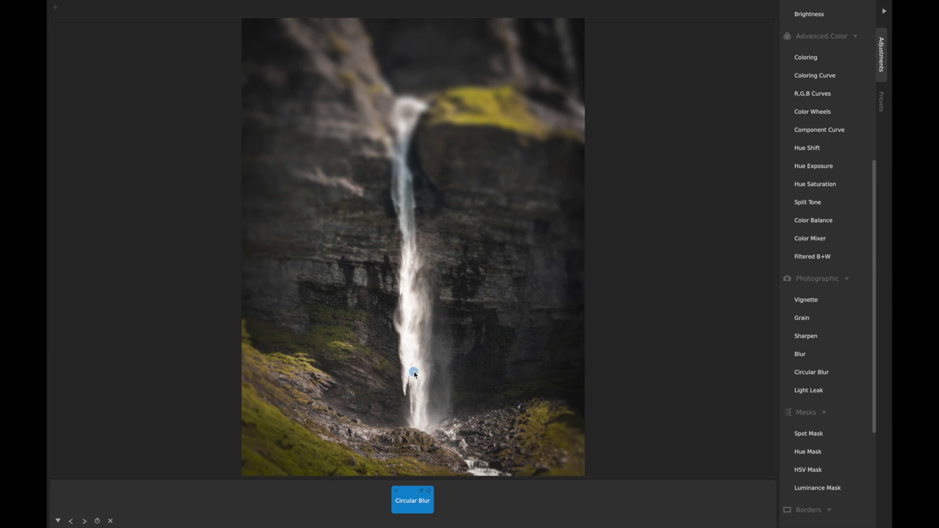
Drag the blur centre up and back down the waterfall, then delete the Circular Blur
left_click_drag(413, 372, 411, 152)
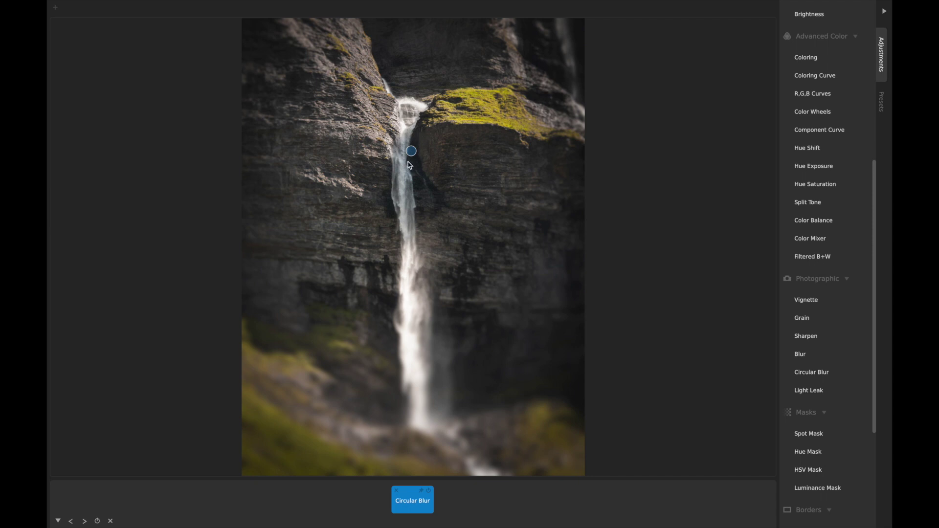
left_click_drag(411, 152, 410, 246)
left_click(474, 521)
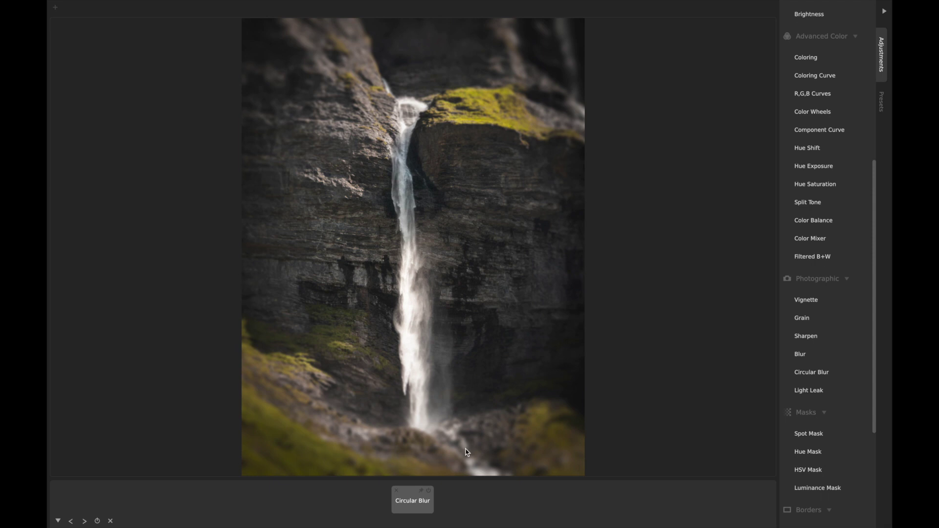
left_click(397, 491)
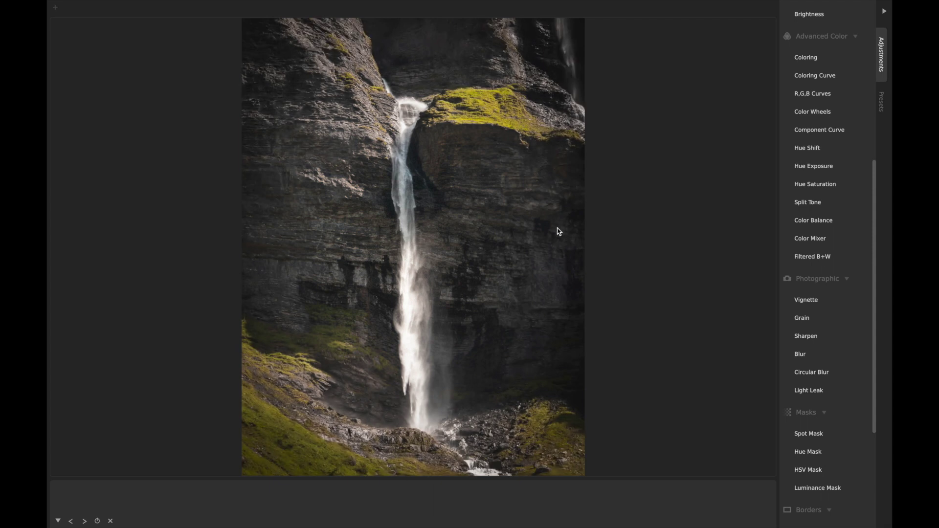
Add a Spot Mask from the Masks list, followed by an Exposure adjustment from Basics
scroll(825, 256, "down", 3)
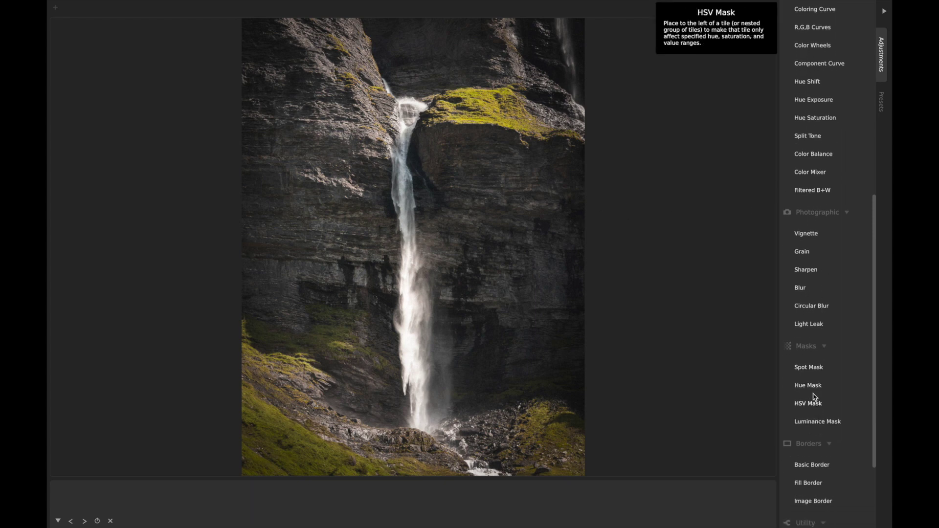
left_click(808, 368)
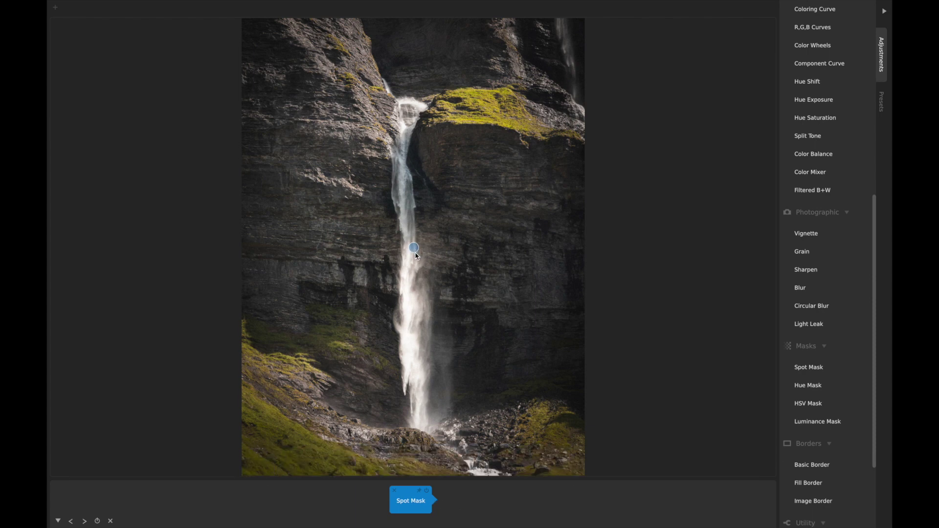
mouse_move(432, 495)
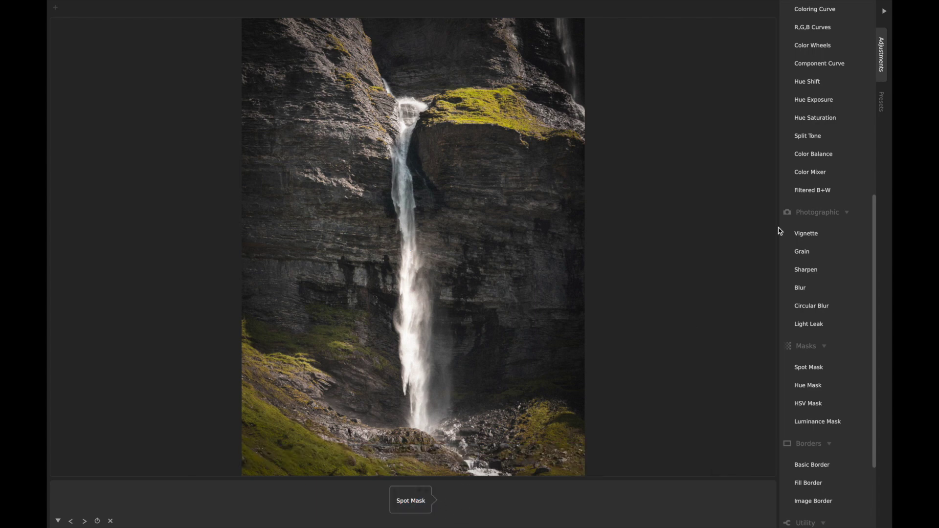
scroll(812, 189, "up", 3)
scroll(812, 190, "up", 5)
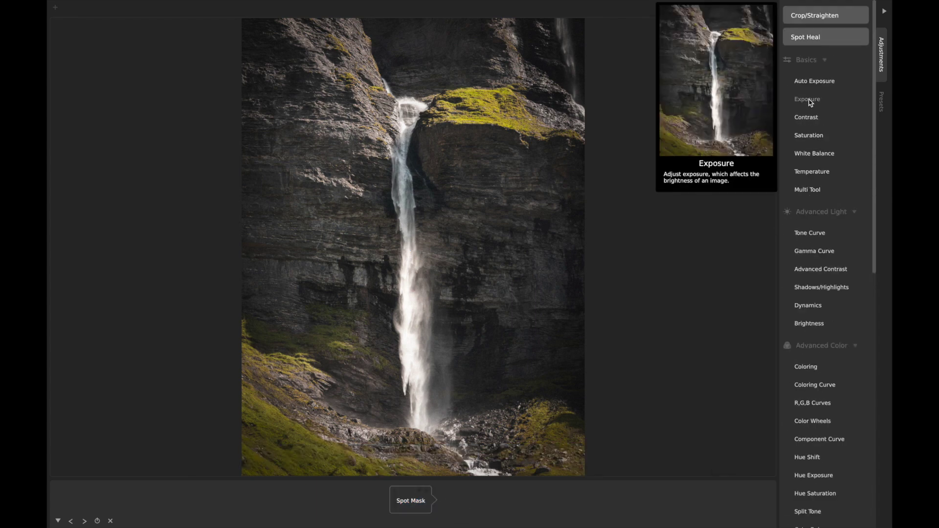
left_click(807, 99)
Raise Exposure, widen the Spot Mask radius, then settle Exposure Amount at 65.78
left_click_drag(413, 460, 474, 467)
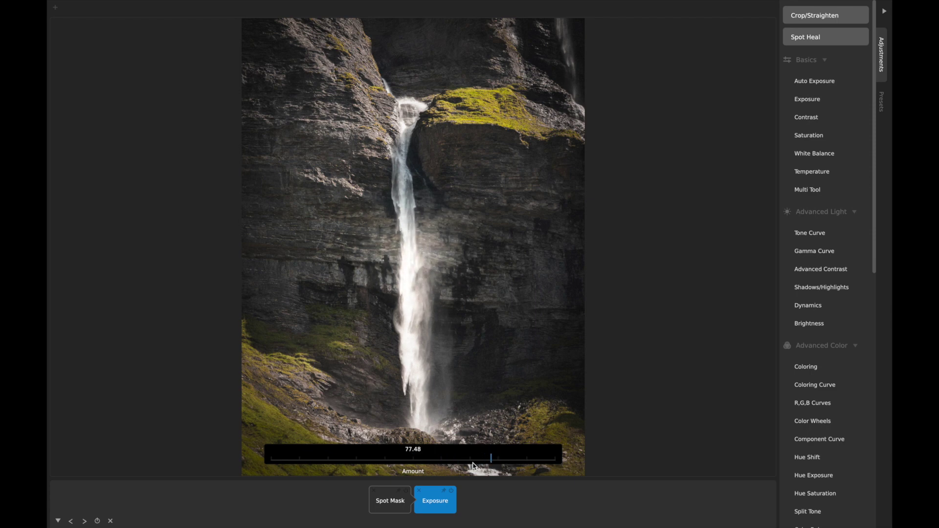
left_click(390, 502)
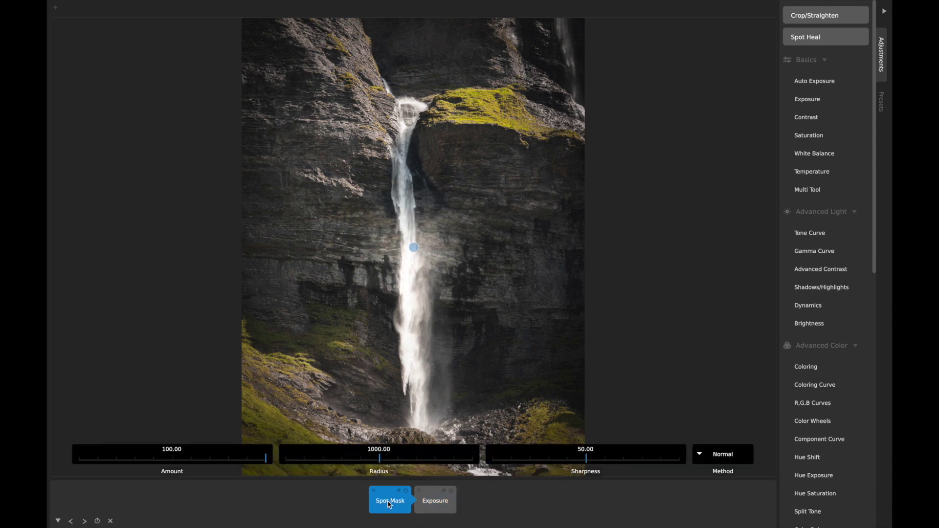
left_click_drag(381, 459, 421, 468)
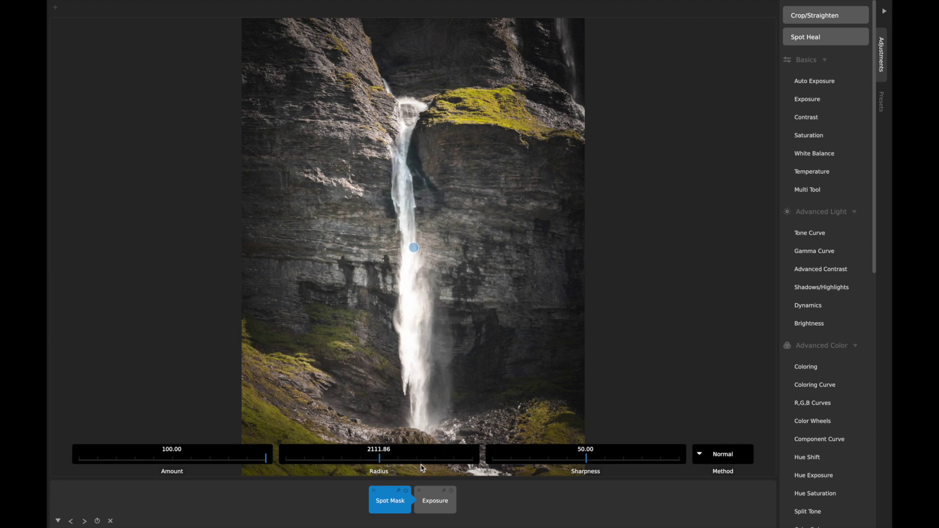
left_click(435, 500)
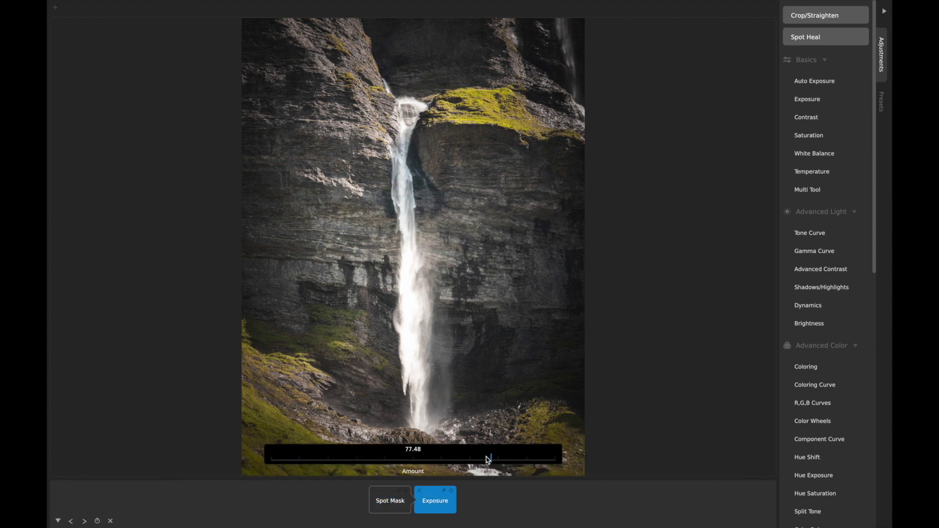
left_click_drag(488, 454, 458, 466)
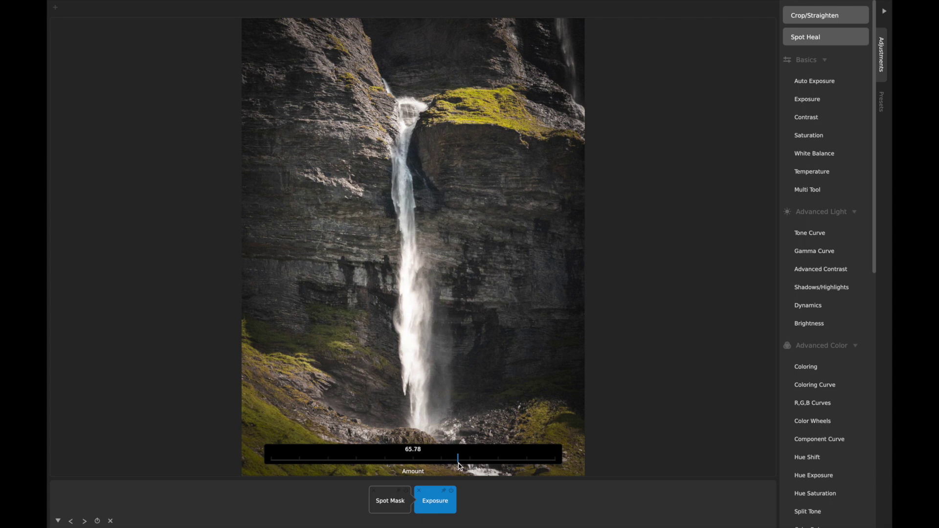
Swap Exposure for a trial Temperature shift, remove it, and add a fresh Exposure at 50
left_click(420, 491)
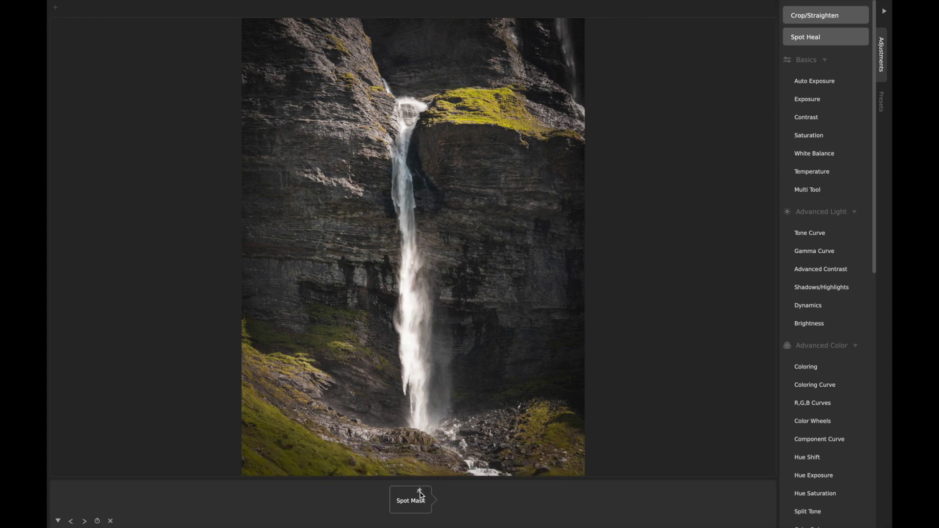
left_click(810, 175)
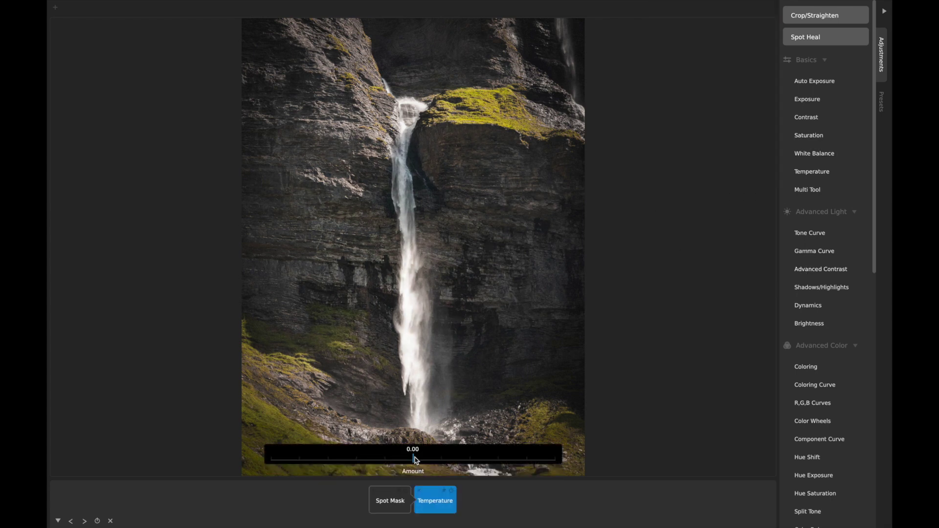
left_click_drag(415, 459, 348, 471)
left_click(420, 491)
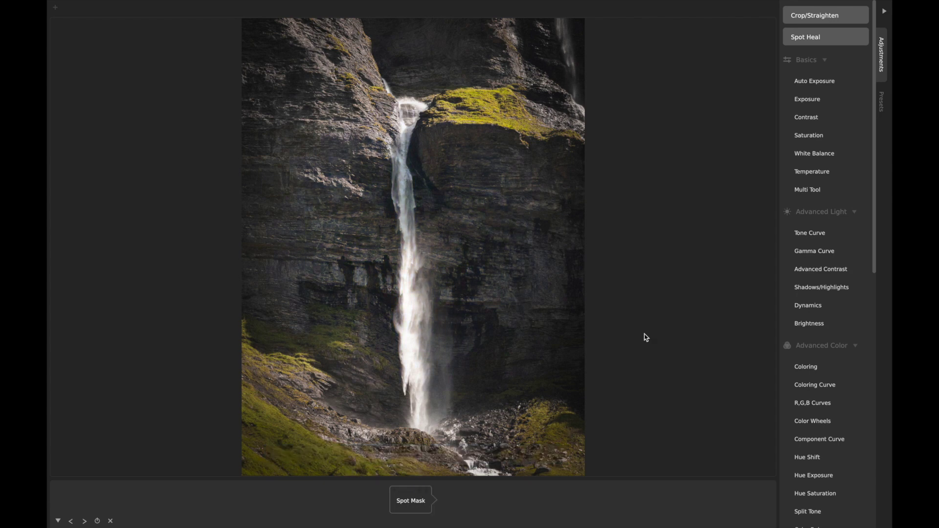
left_click(812, 100)
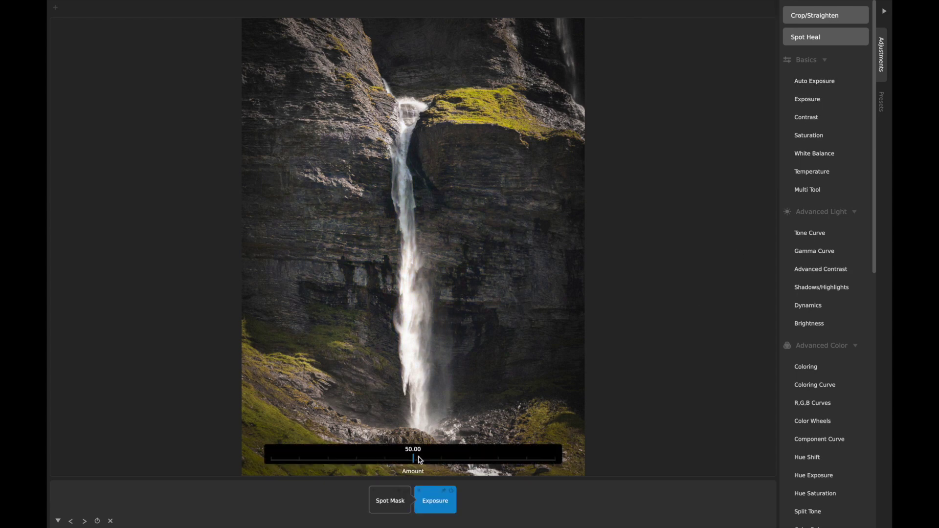
Move the spot mask onto the right cliff and raise its Exposure Amount to 78.55
left_click_drag(415, 460, 460, 460)
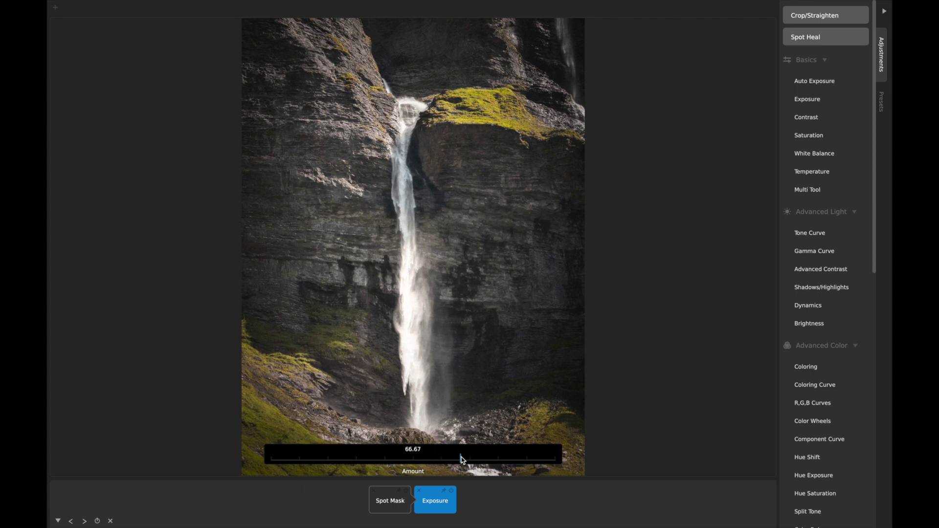
left_click(391, 504)
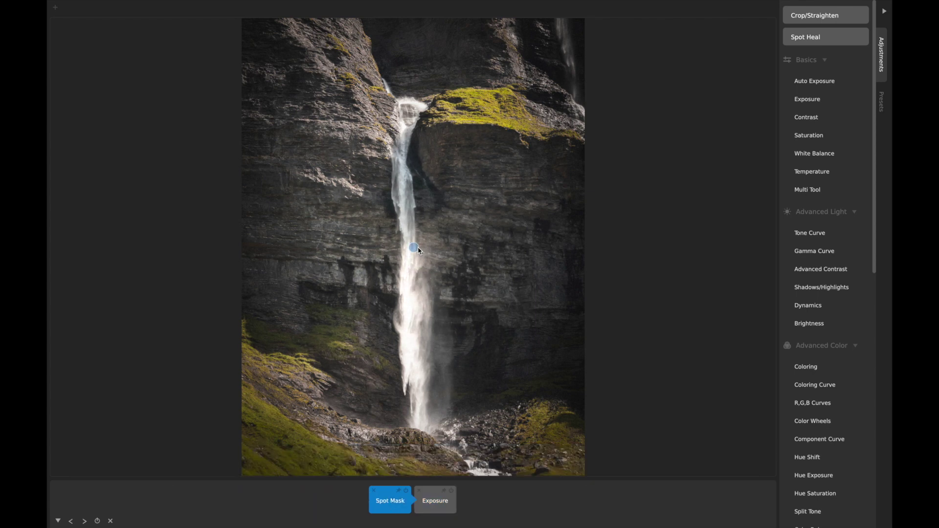
left_click_drag(420, 250, 540, 278)
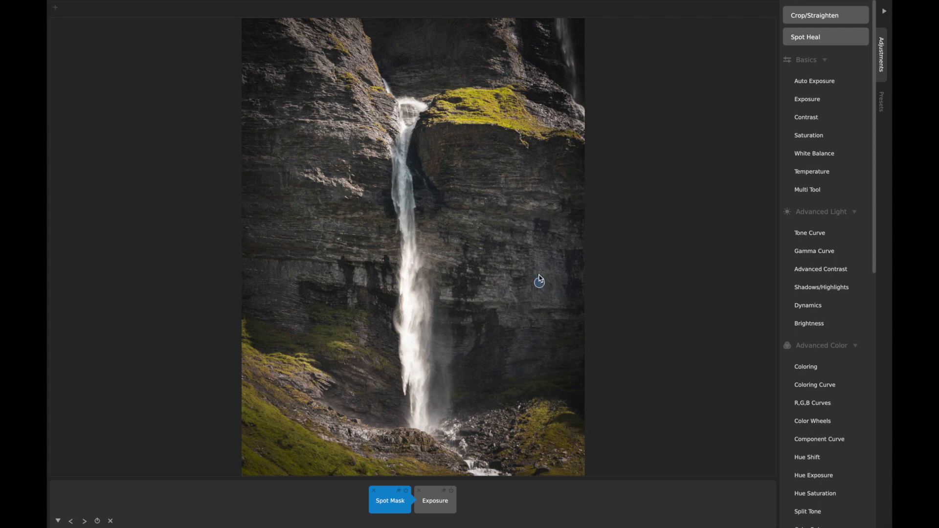
left_click(437, 497)
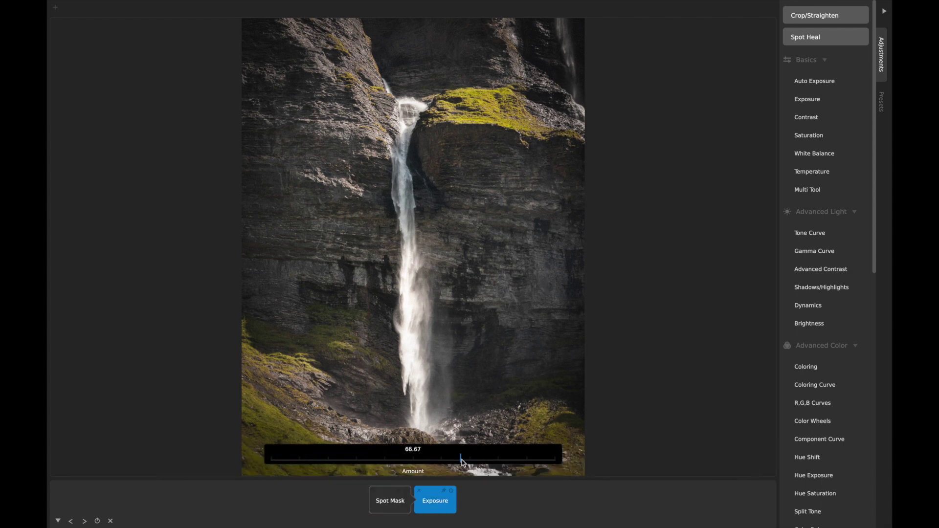
left_click_drag(461, 460, 495, 460)
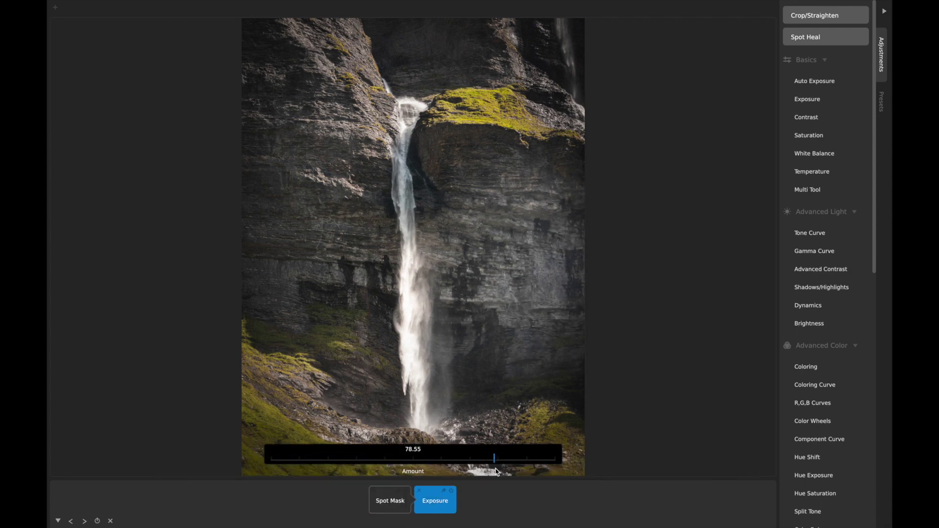
Nudge the brightened spot mask slightly higher on the right cliff face
left_click(495, 508)
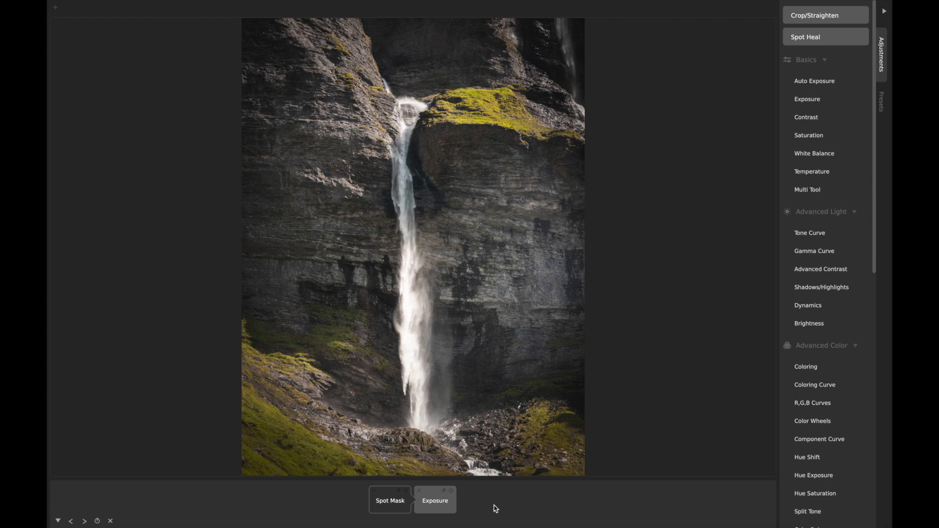
left_click(384, 509)
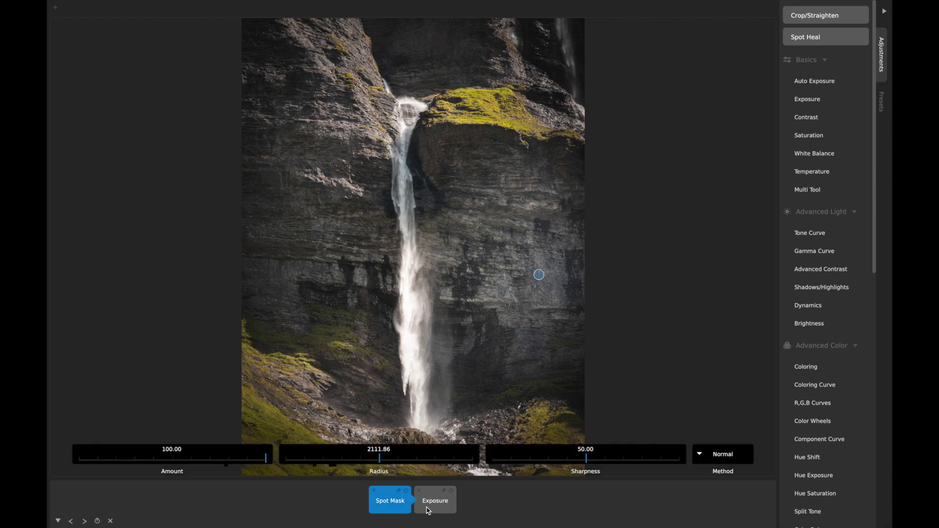
left_click(428, 511)
left_click(391, 503)
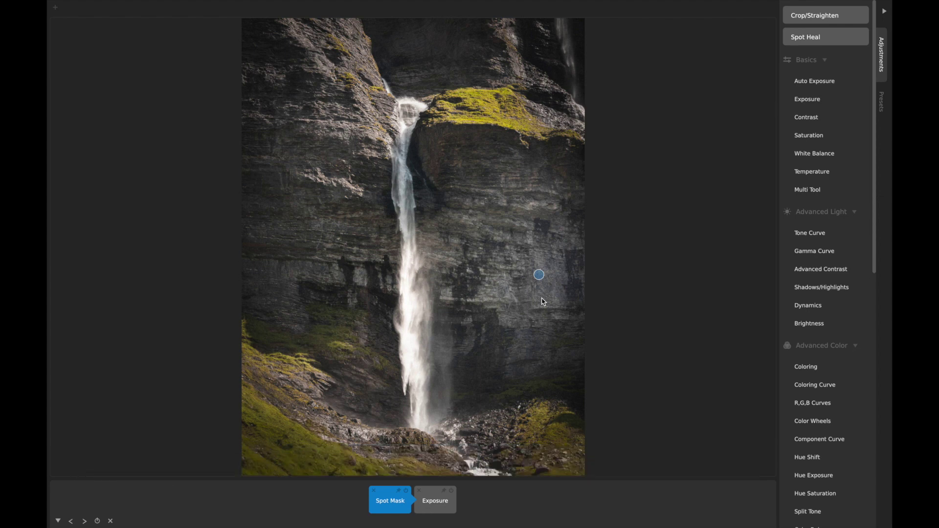
left_click_drag(540, 277, 554, 259)
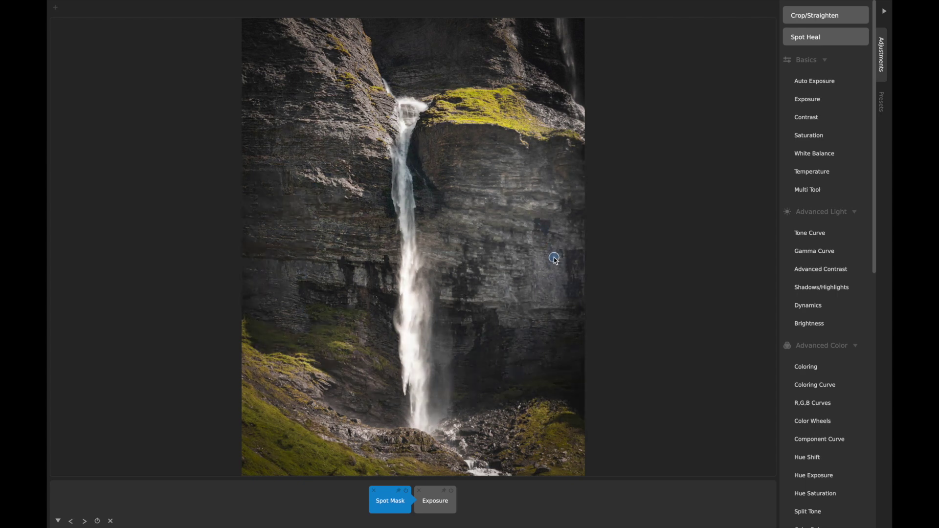
Lower the spot's Exposure to 35.99 and move the mask to the left cliff above the moss
left_click(436, 504)
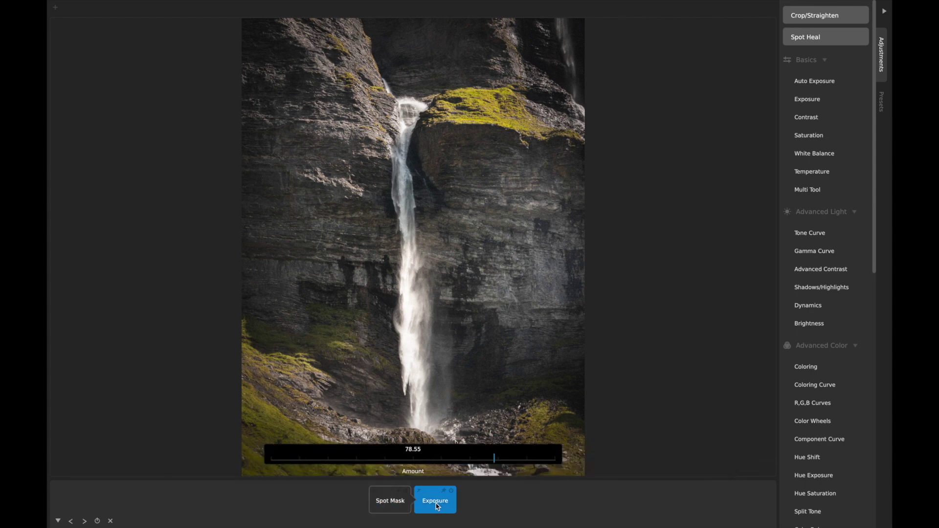
left_click_drag(486, 458, 374, 461)
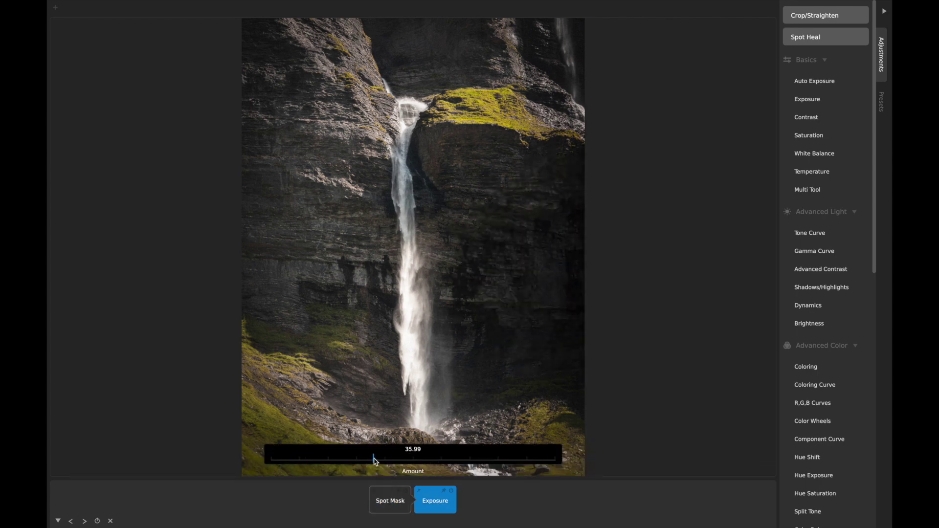
left_click(387, 505)
left_click_drag(552, 260, 295, 335)
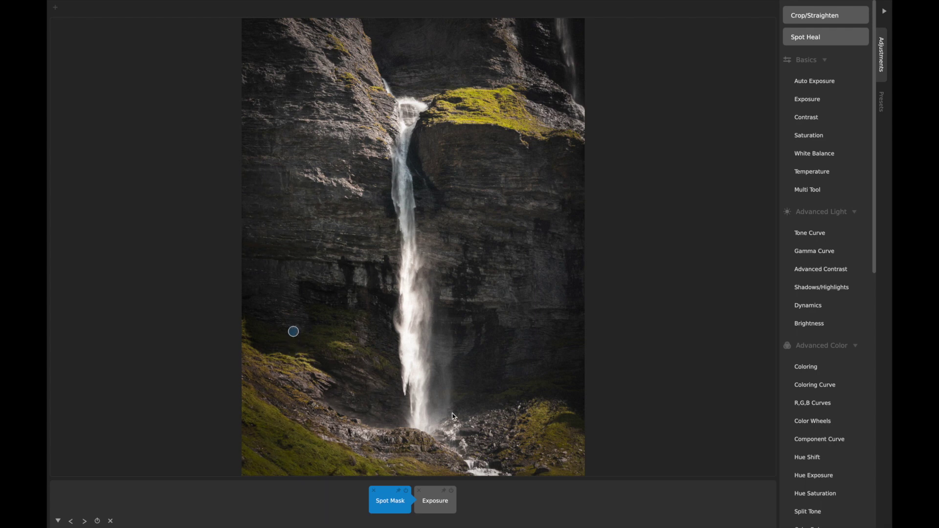
Confirm the 35.99 exposure and select both the Spot Mask and its Exposure
left_click(436, 505)
left_click(400, 506)
left_click(436, 501)
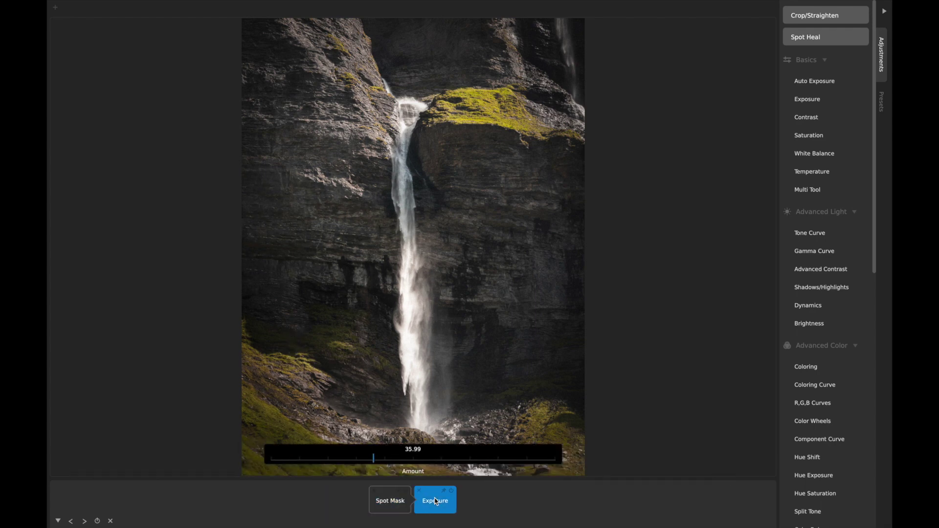
left_click(401, 504)
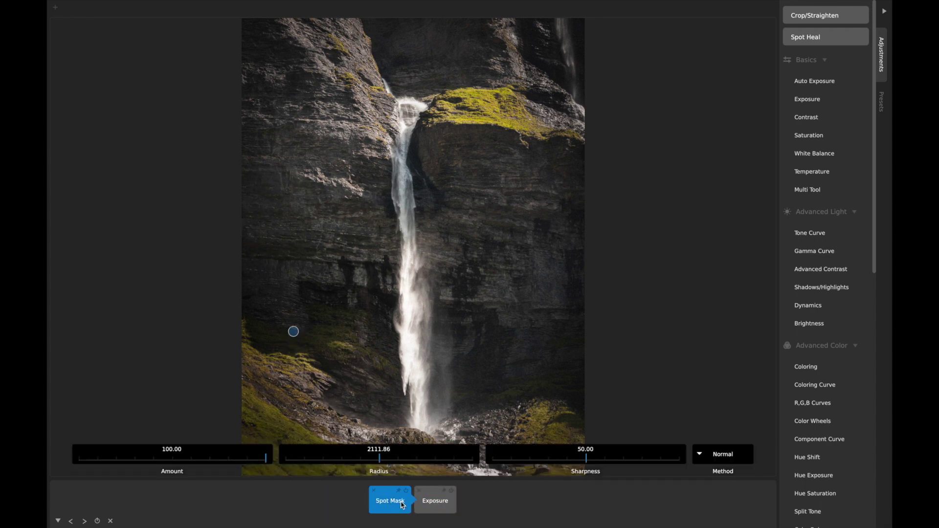
left_click(436, 502, "ctrl")
Copy the Spot Mask and Exposure pair and paste a duplicate into the chain
right_click(436, 502)
left_click(467, 465)
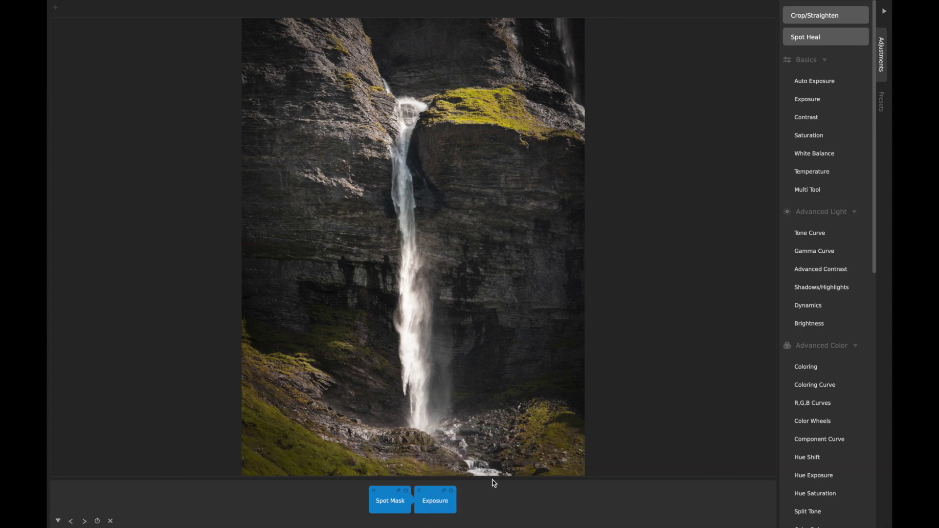
left_click(495, 494)
right_click(495, 494)
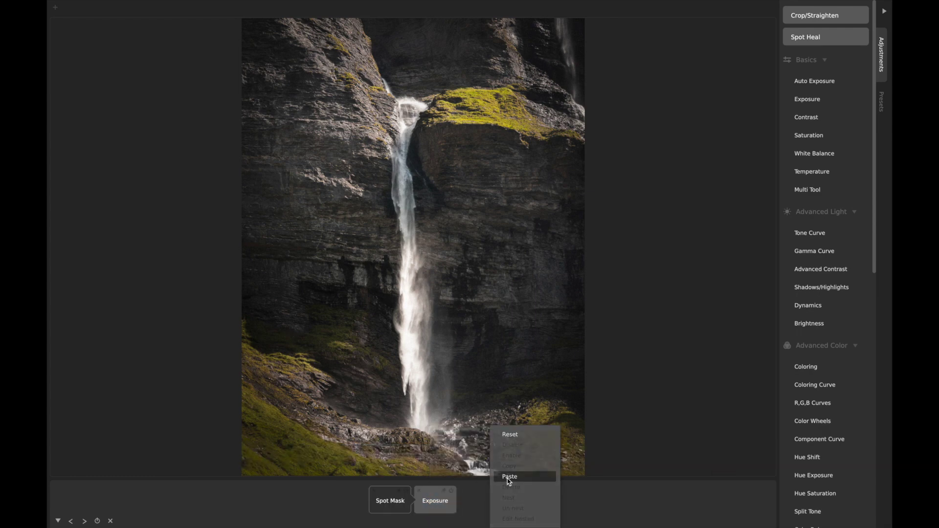
left_click(509, 477)
Move the duplicate spot mask onto the upper right cliff face
left_click(448, 509)
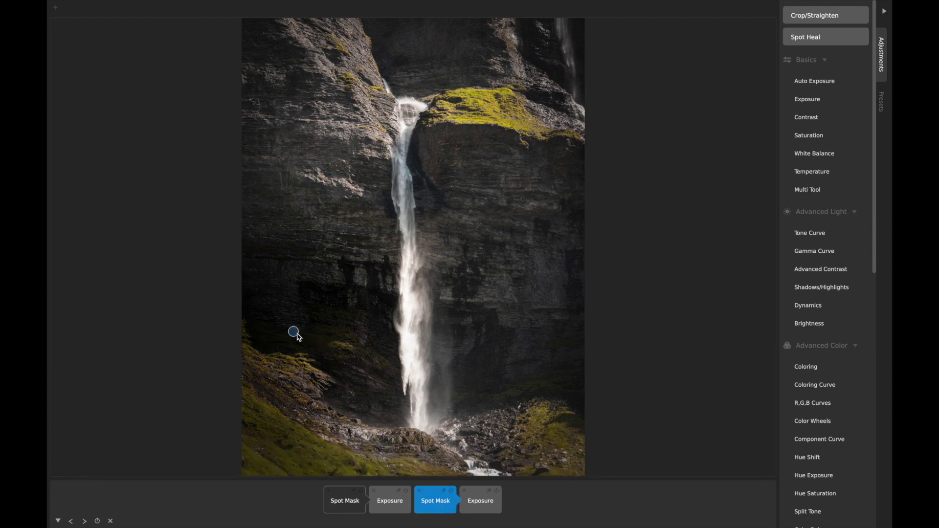
left_click_drag(532, 267, 577, 311)
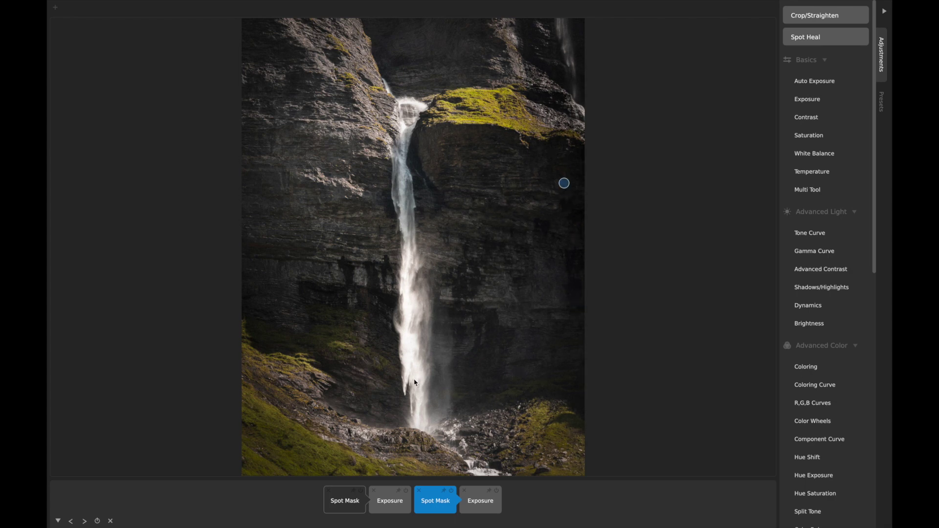
left_click(534, 496)
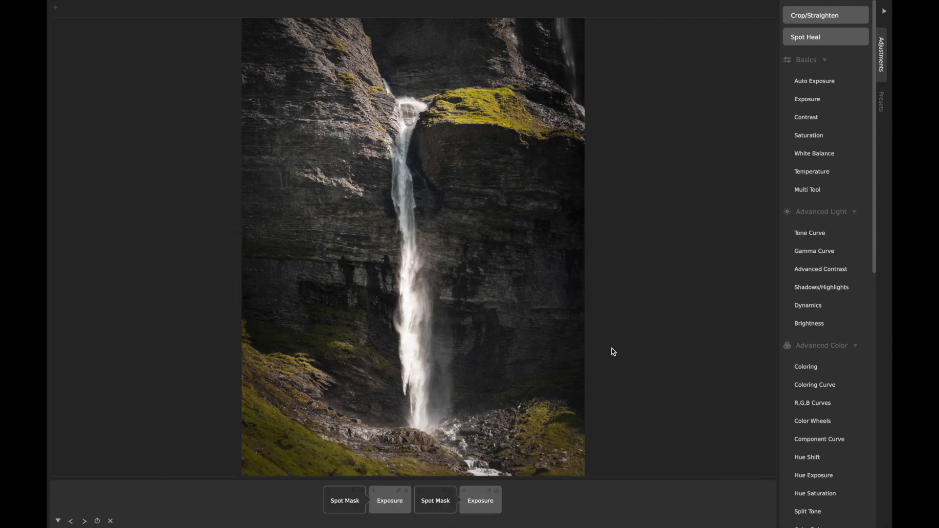
Tune the second spot's Exposure Amount to 64.01 and browse the Adjustments list
left_click(432, 508)
left_click(469, 510)
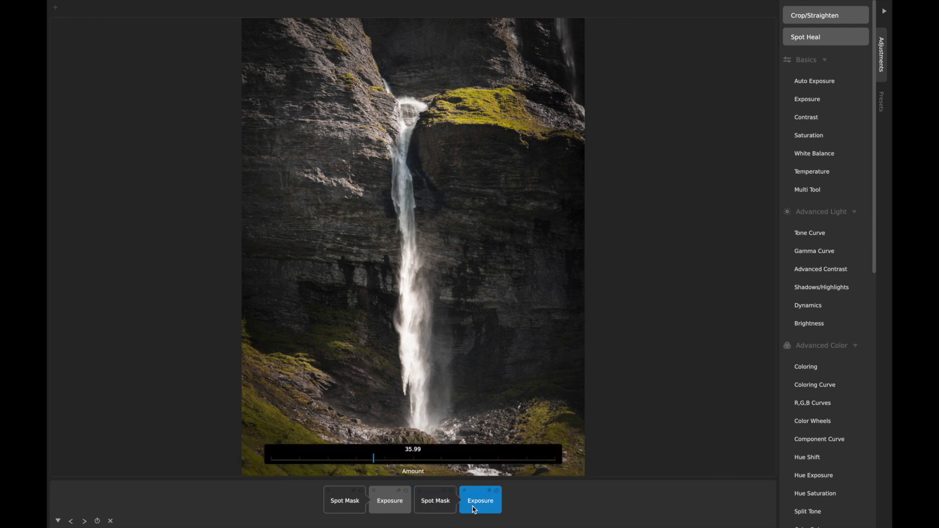
left_click_drag(465, 449, 386, 477)
left_click(557, 493)
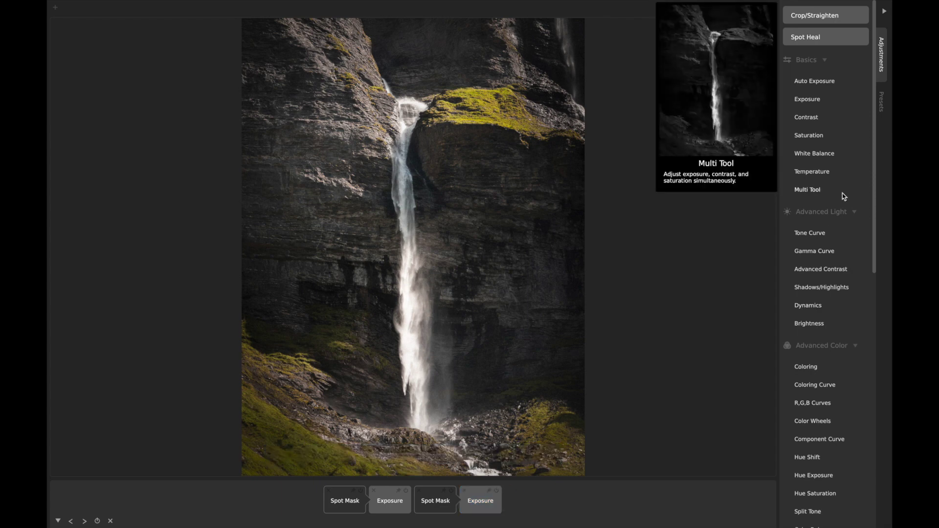
scroll(836, 244, "down", 2)
scroll(836, 244, "down", 4)
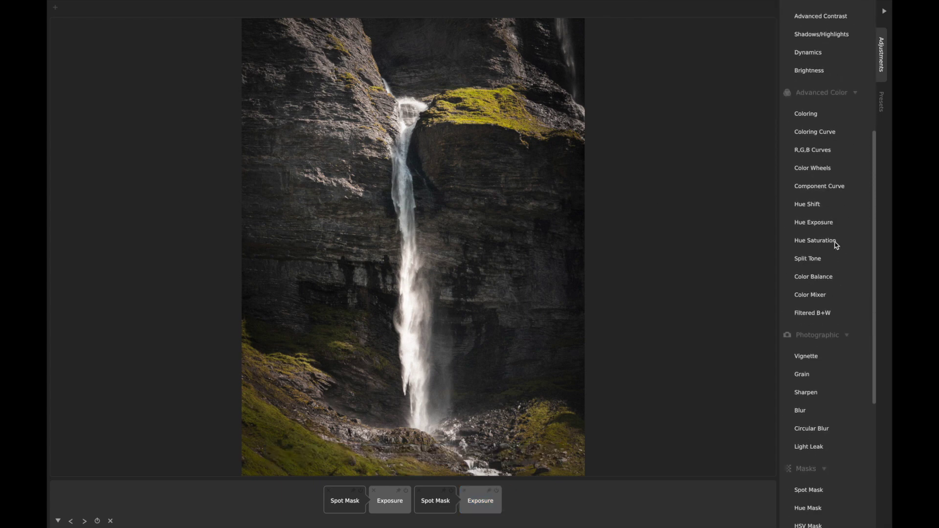
scroll(828, 274, "up", 6)
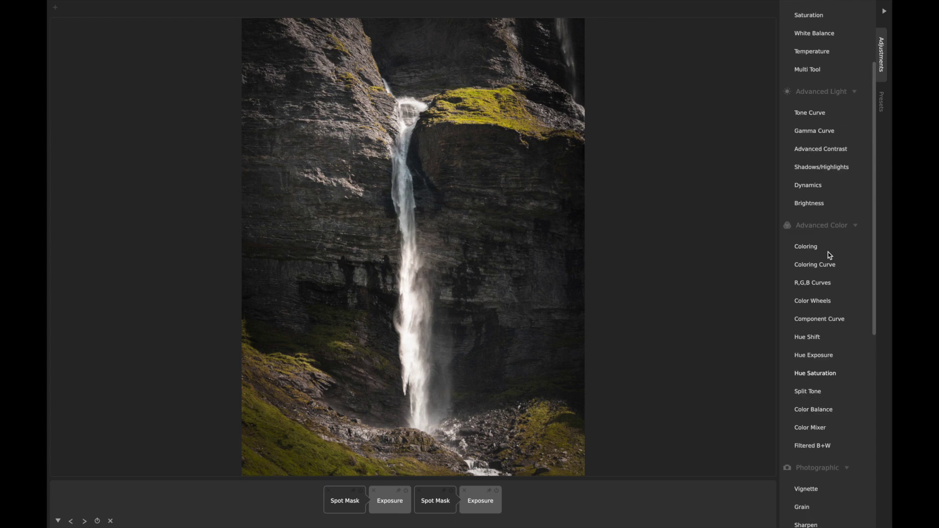